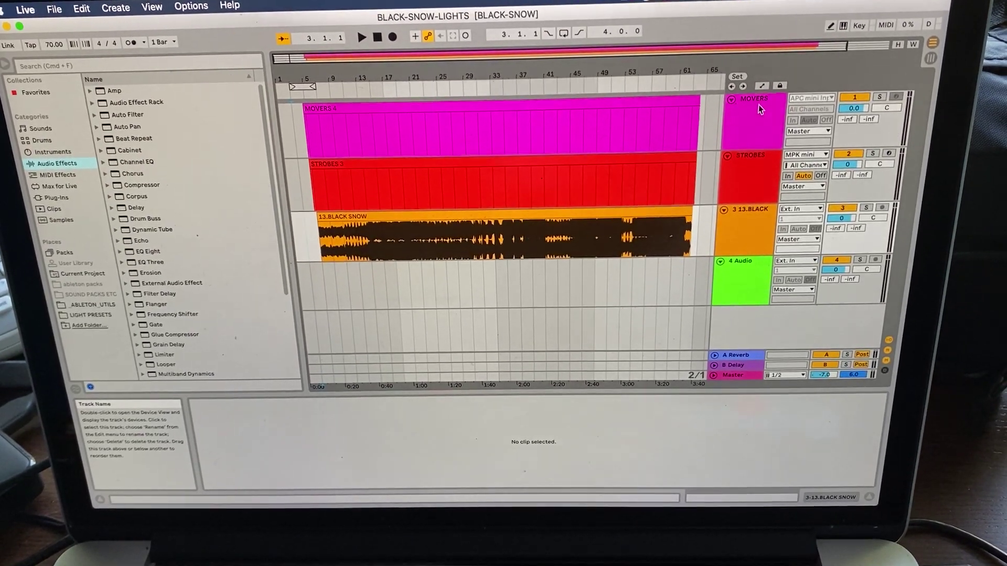
Show the MOVERS track's devices and open its DMXIS-INST plug-in with the Stage Wash moving-head preset.
{"action": "left_click", "coordinate": [762, 109]}
{"action": "double_click", "coordinate": [747, 109]}
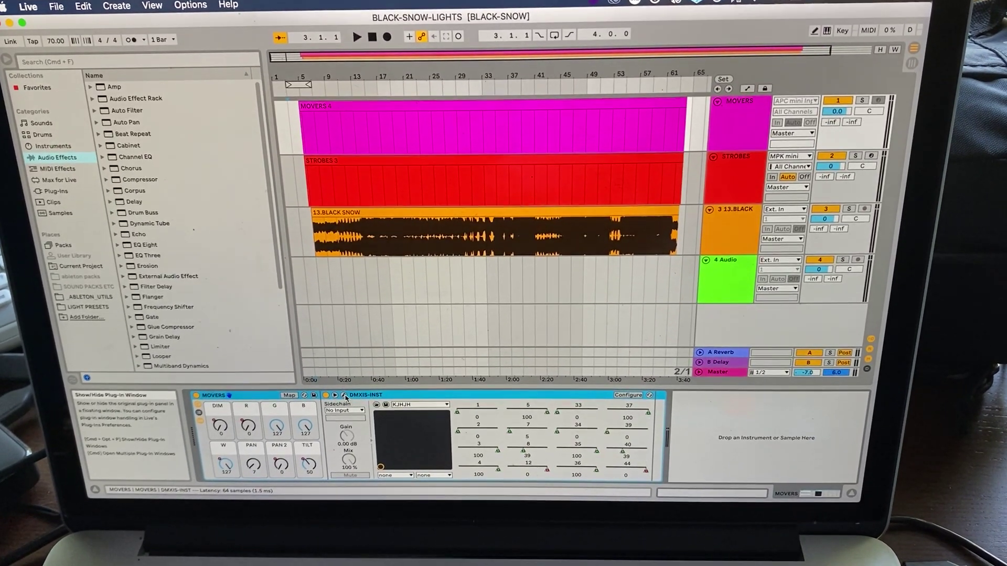
{"action": "left_click", "coordinate": [344, 399]}
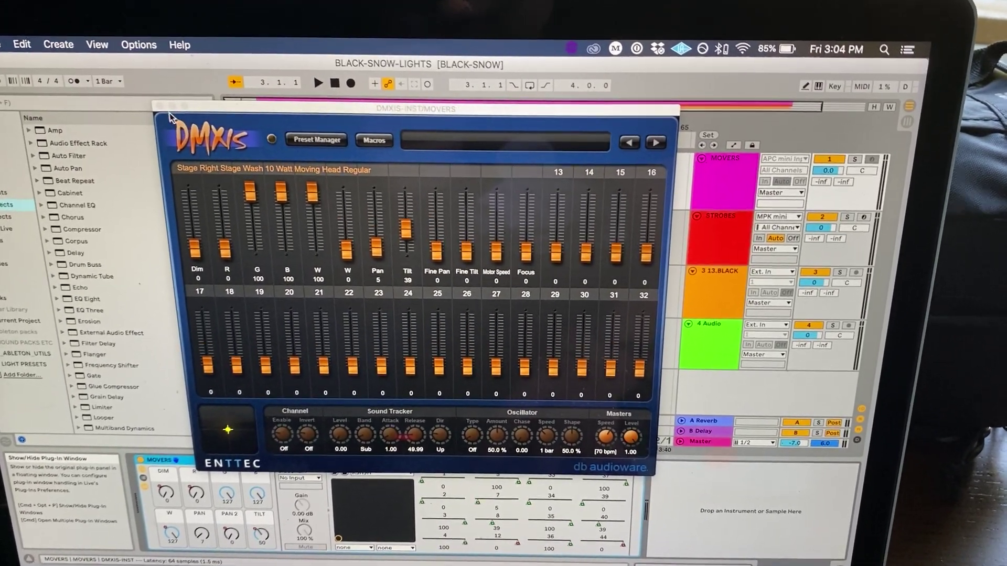
Close the MOVERS track's DMXIS controller window.
{"action": "key", "text": "super+alt+p"}
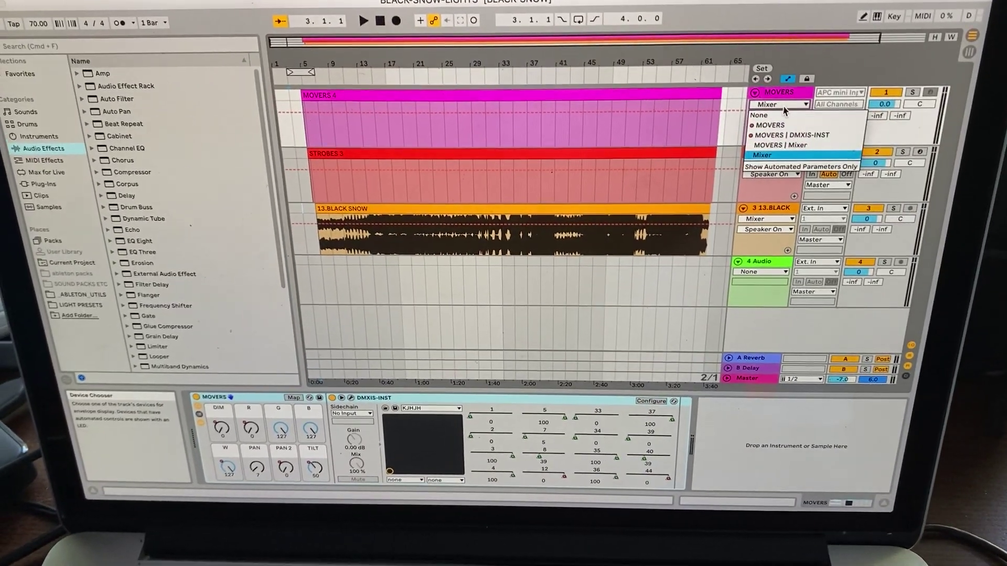
Choose the MOVERS instrument as the automation source to list its macro parameters.
{"action": "left_click", "coordinate": [776, 125]}
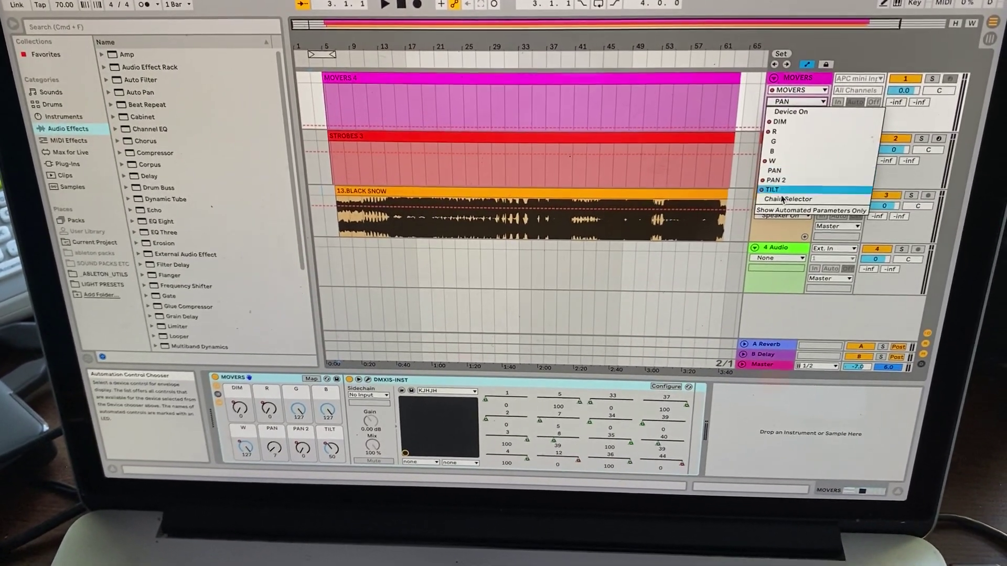